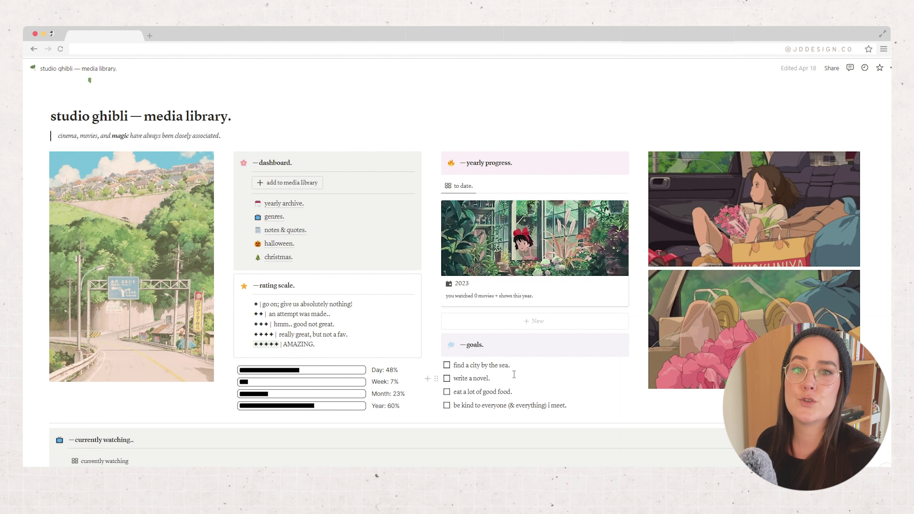
Step: Look through the dashboard page's currently watching section and the media library gallery
scroll(515, 372, down, 5)
scroll(513, 374, down, 1)
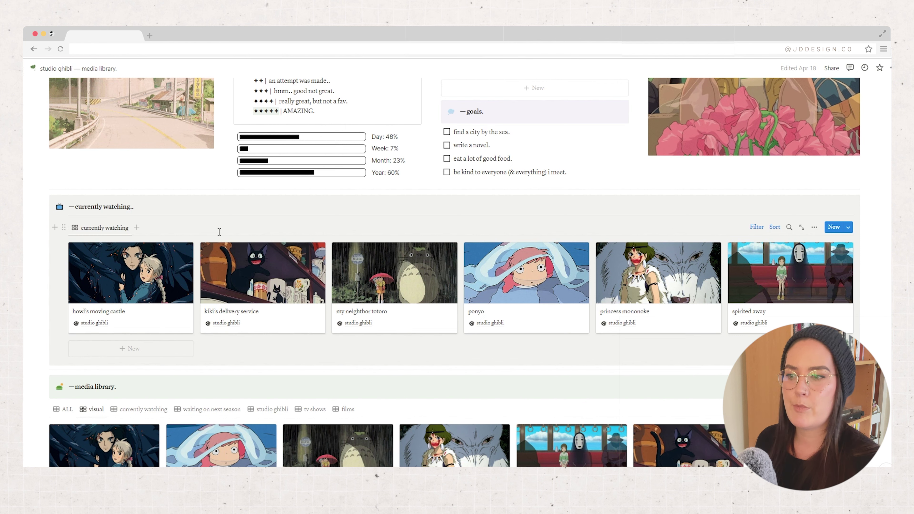
scroll(219, 232, down, 5)
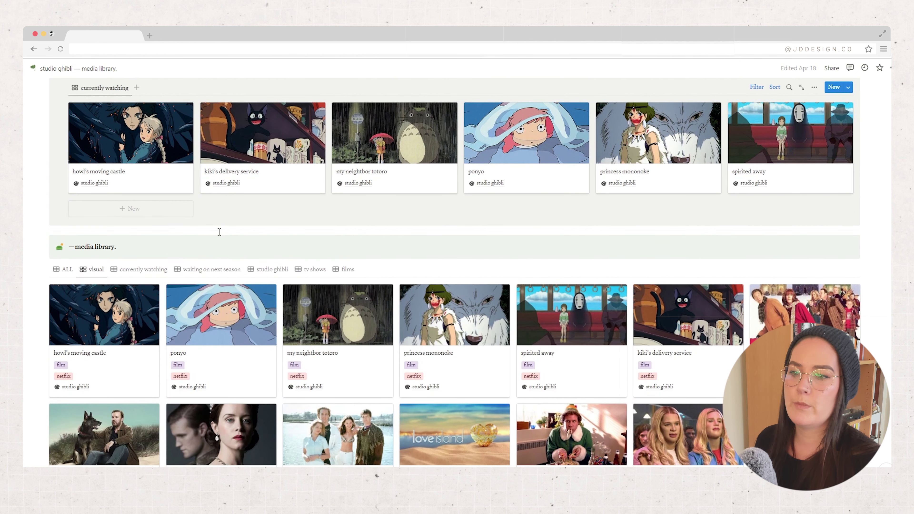
scroll(219, 232, down, 2)
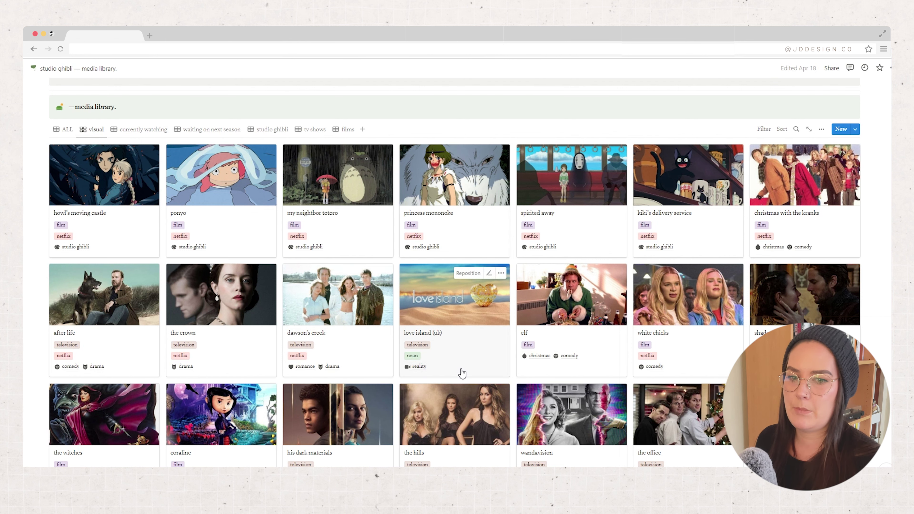
scroll(462, 373, down, 3)
scroll(78, 162, up, 5)
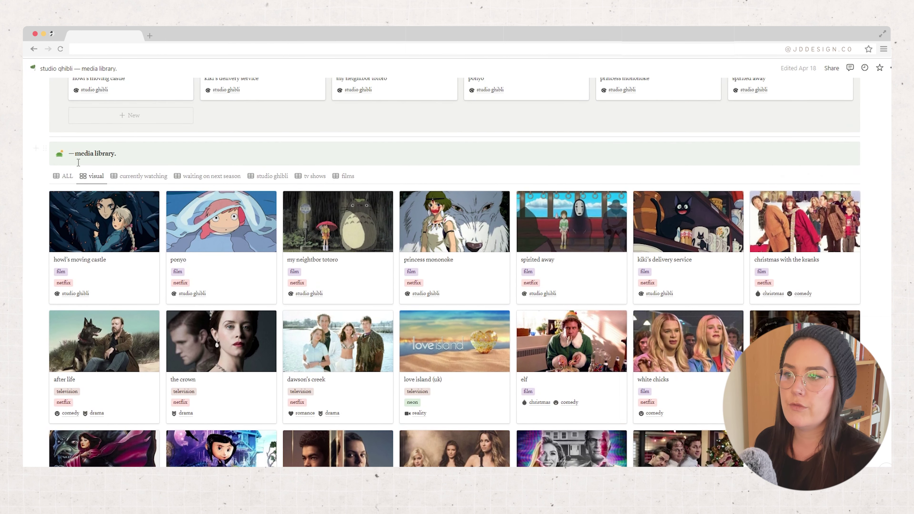
Step: Go through the media library's ALL, visual, waiting on next season, studio ghibli, tv shows and films views
click(68, 176)
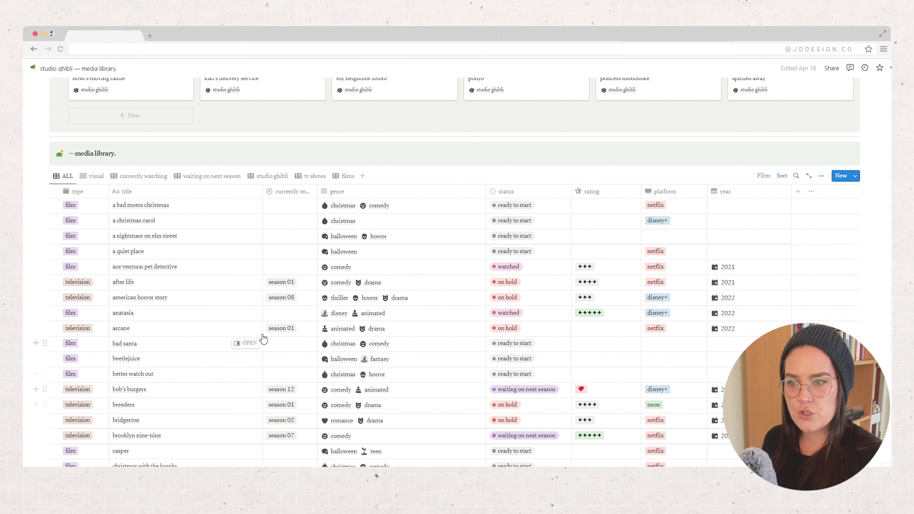
click(95, 179)
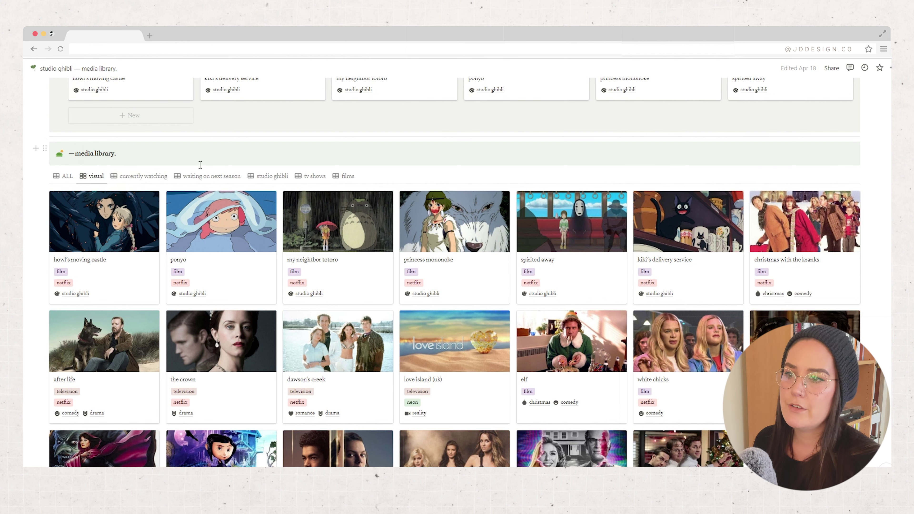
click(200, 173)
scroll(200, 173, down, 2)
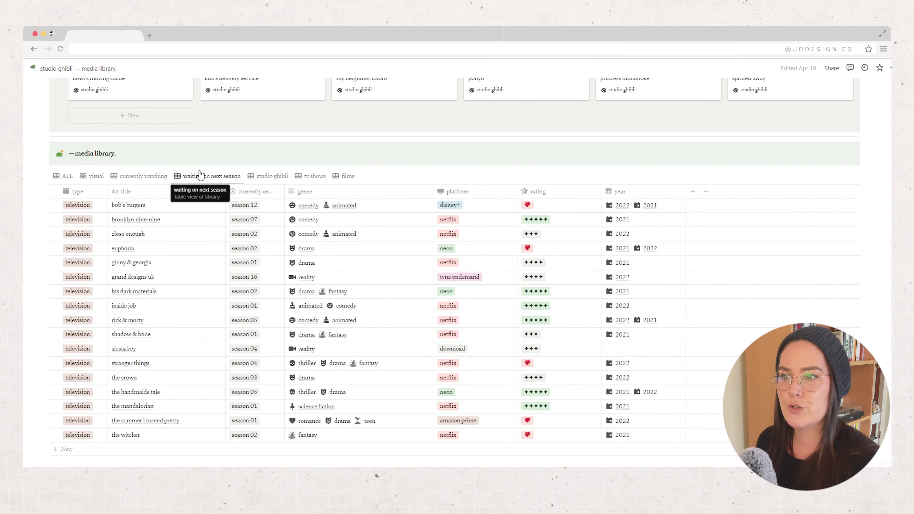
click(256, 176)
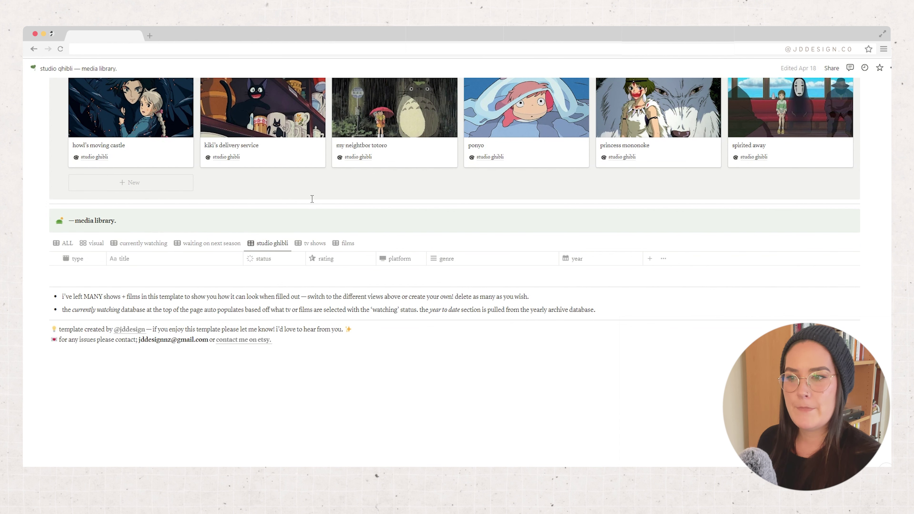
click(313, 243)
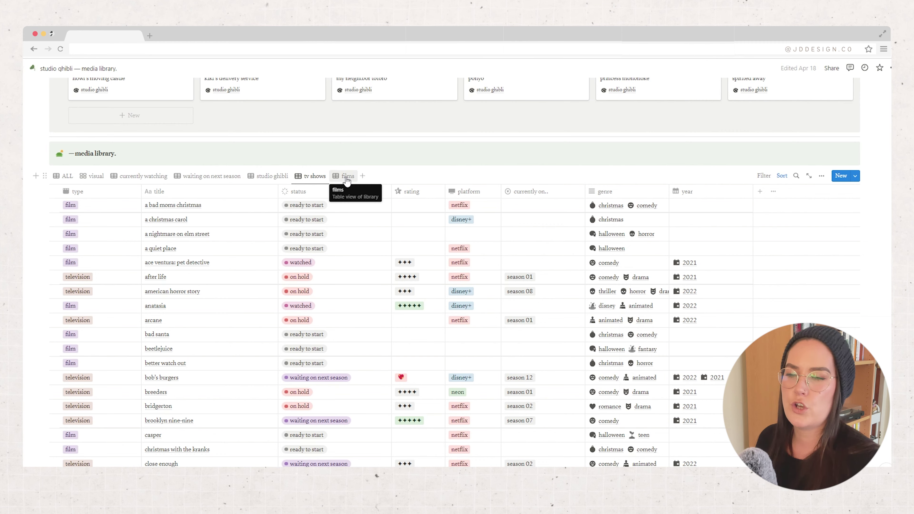
click(347, 177)
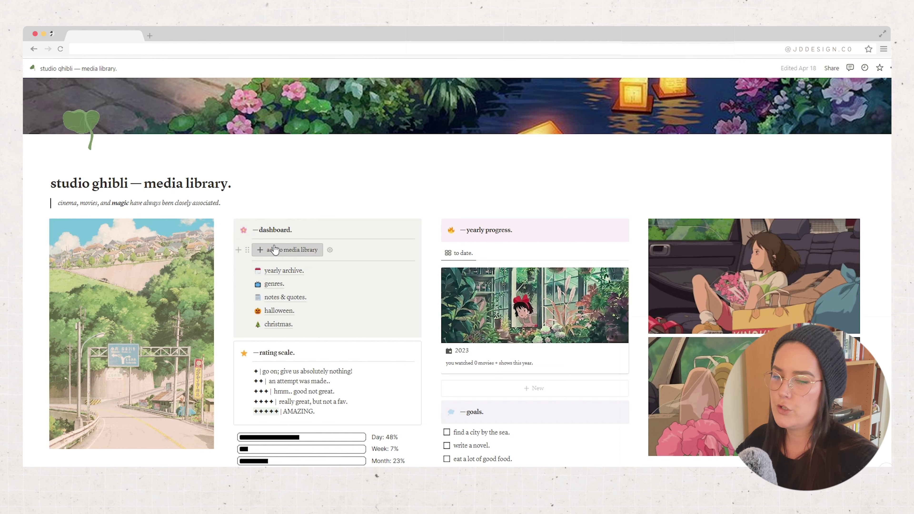
Step: Open the 2022 entry in the yearly archive, examine its watched titles and gallery, and close it
click(274, 249)
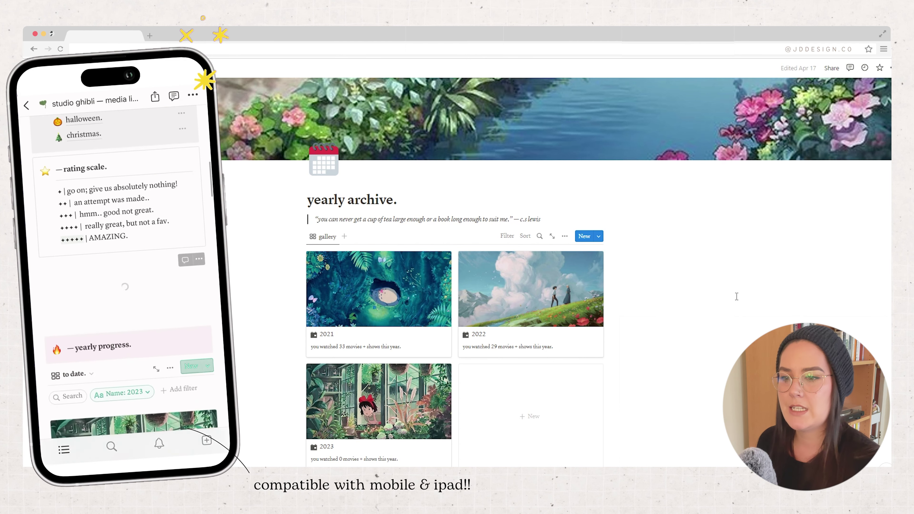
click(536, 299)
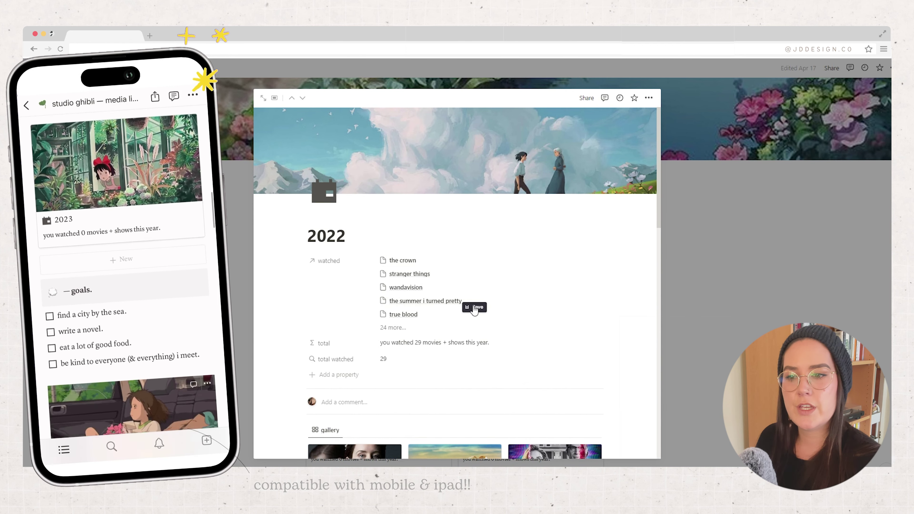
scroll(425, 328, down, 2)
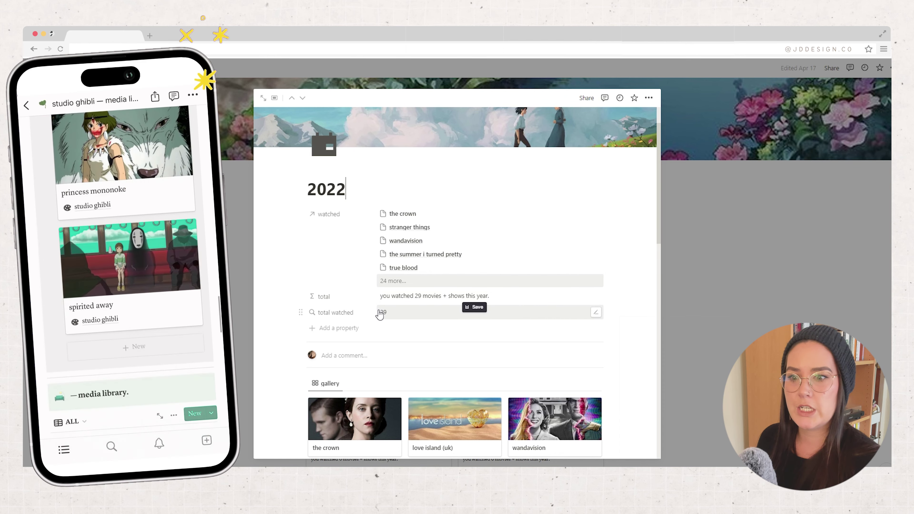
scroll(380, 314, down, 4)
scroll(379, 314, down, 1)
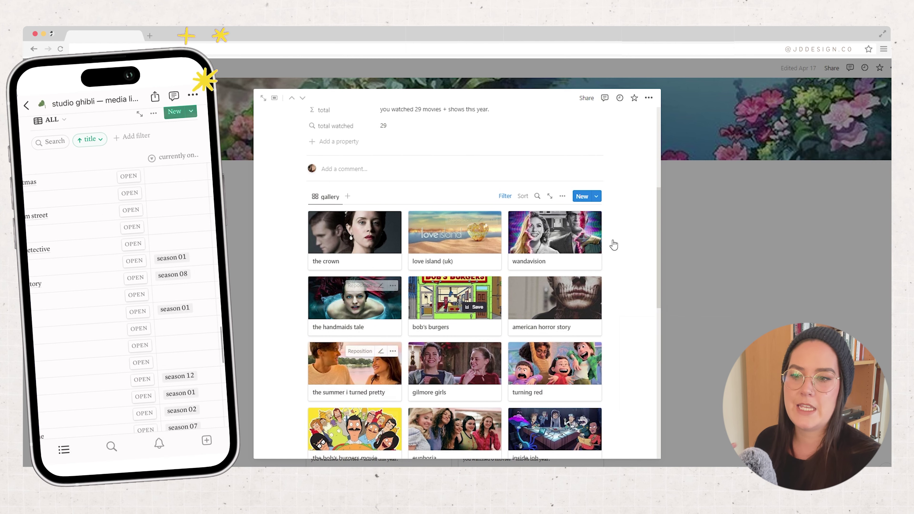
scroll(632, 241, down, 2)
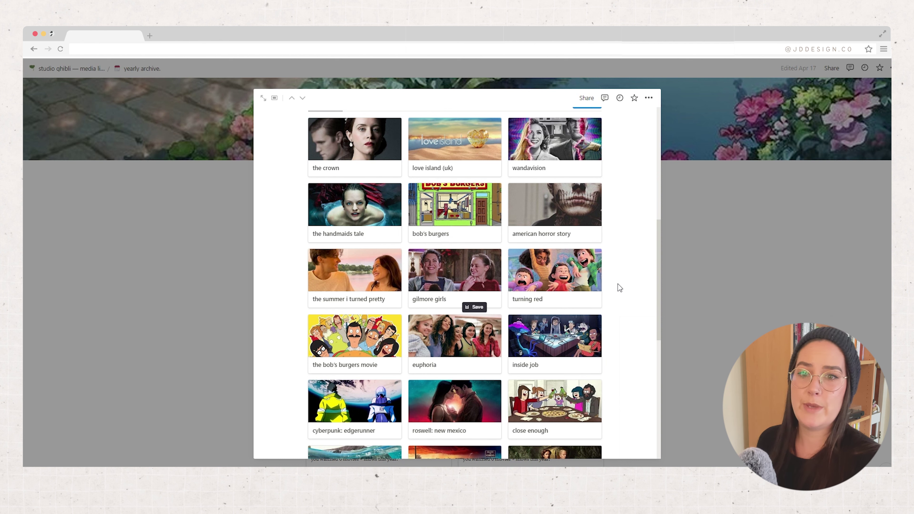
key(Escape)
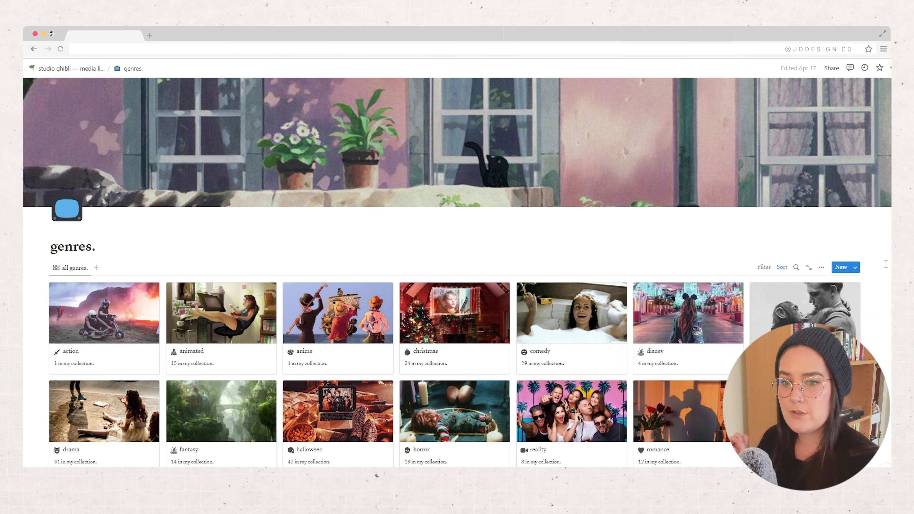
Step: Open the halloween genre from the genres page and browse the titles in its gallery
scroll(885, 264, down, 3)
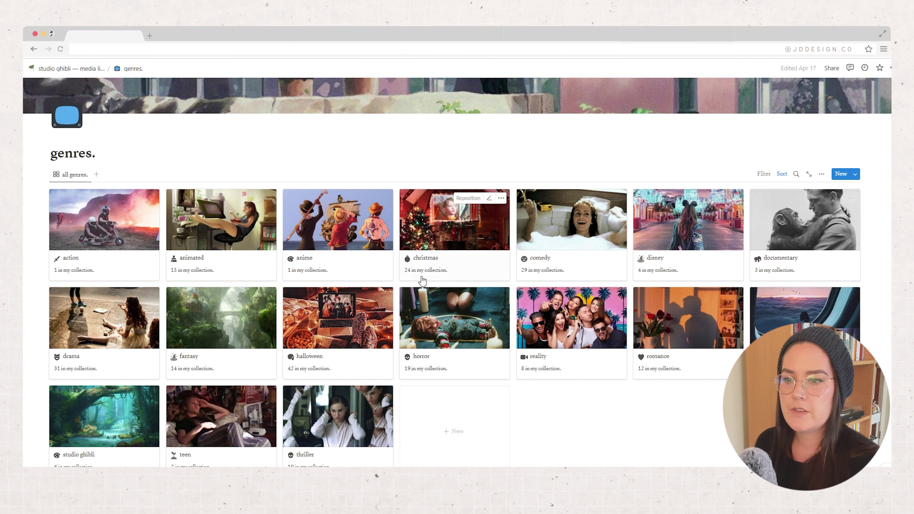
click(362, 328)
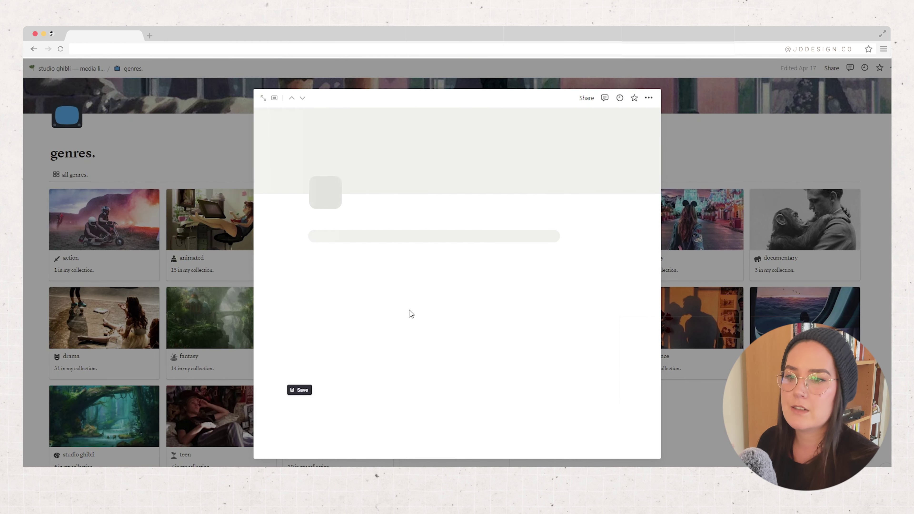
scroll(456, 307, down, 4)
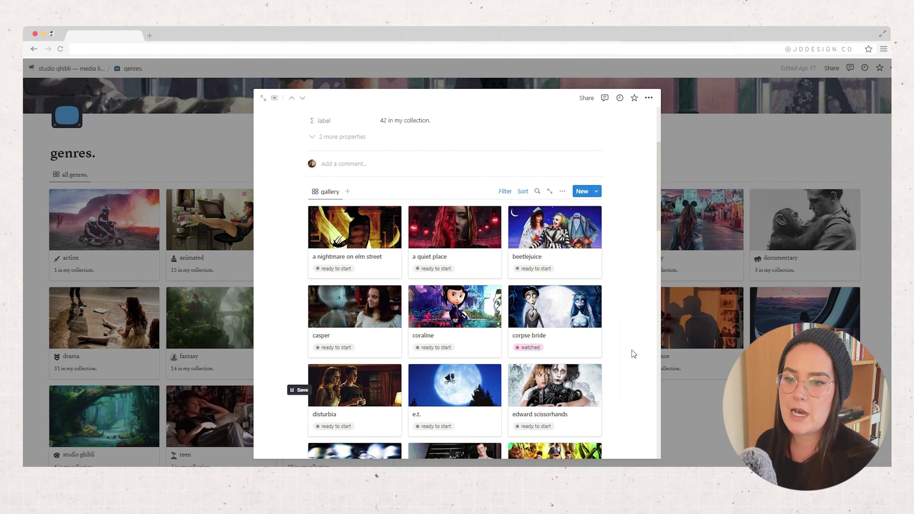
scroll(632, 349, down, 4)
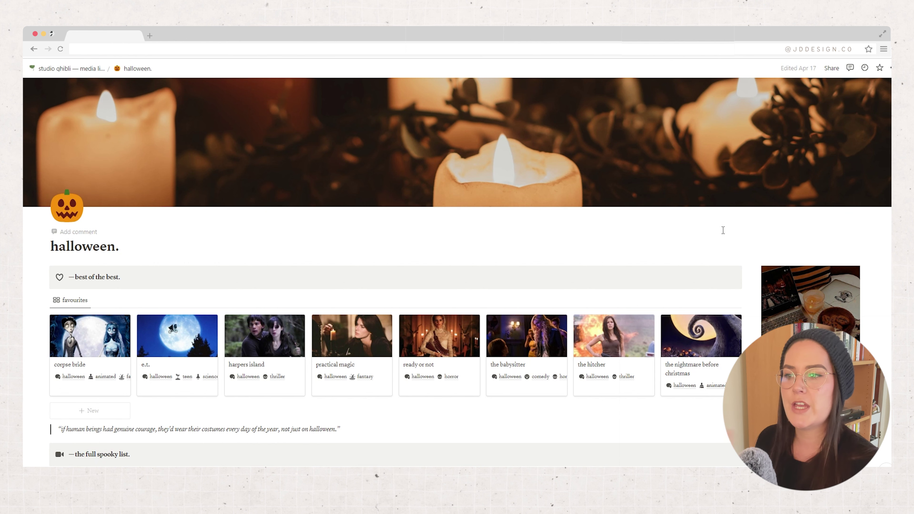
Step: Look over the halloween page and browse the full spooky list in its visual view
scroll(723, 230, down, 1)
scroll(563, 186, up, 1)
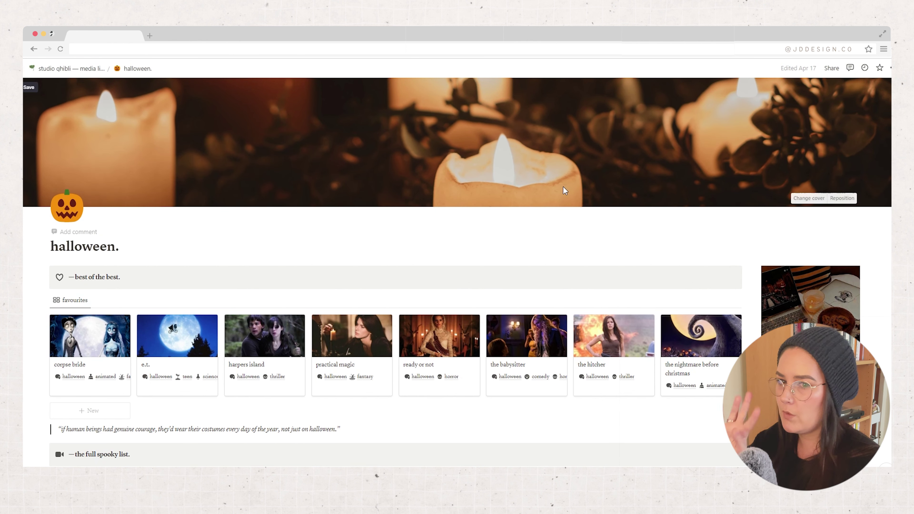
scroll(572, 238, down, 1)
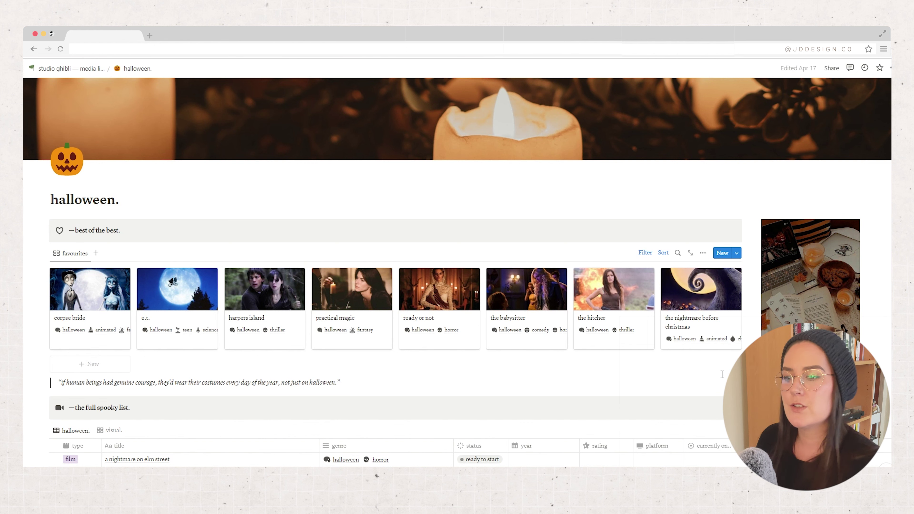
scroll(722, 374, down, 6)
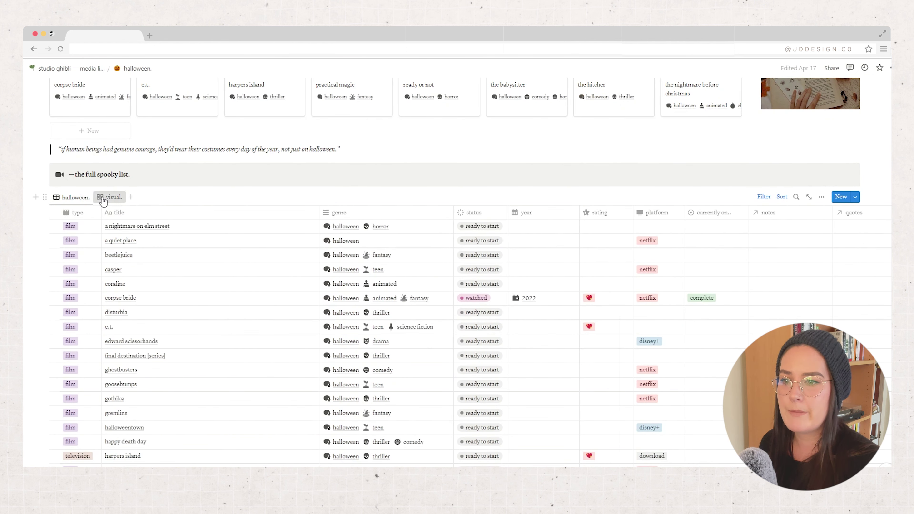
click(100, 199)
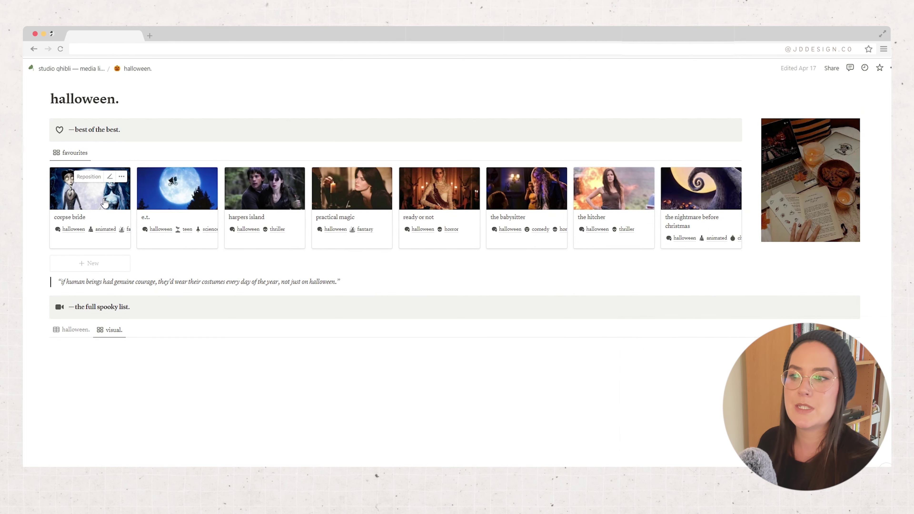
scroll(104, 203, down, 4)
scroll(496, 219, down, 3)
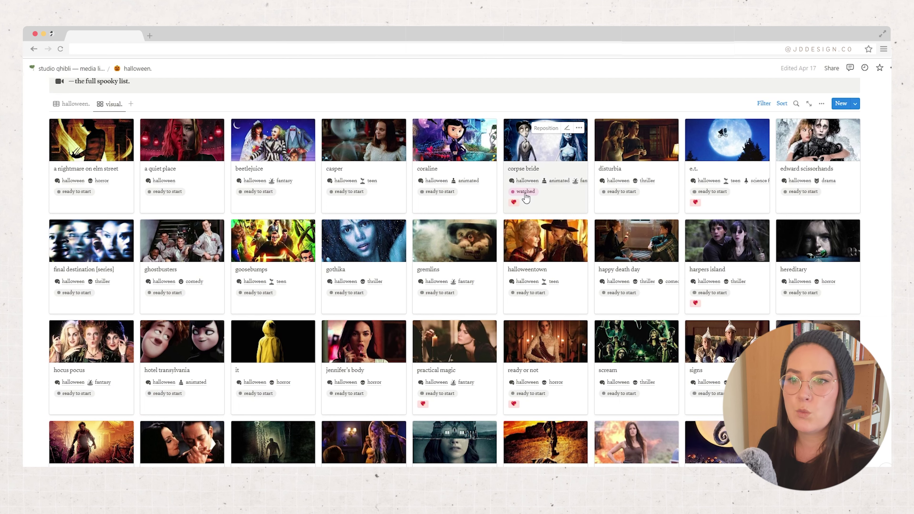
Step: Open the corpse bride entry in the spooky list, check its properties, and return to the gallery
click(521, 199)
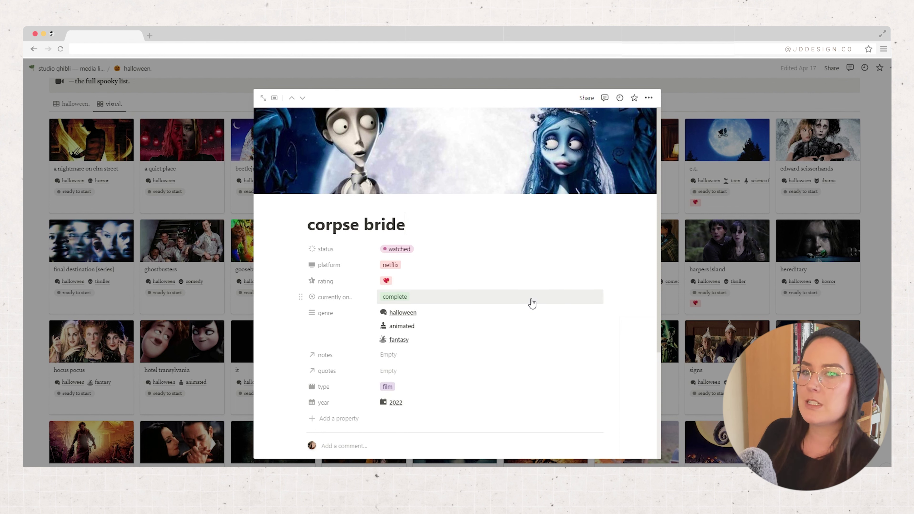
click(885, 182)
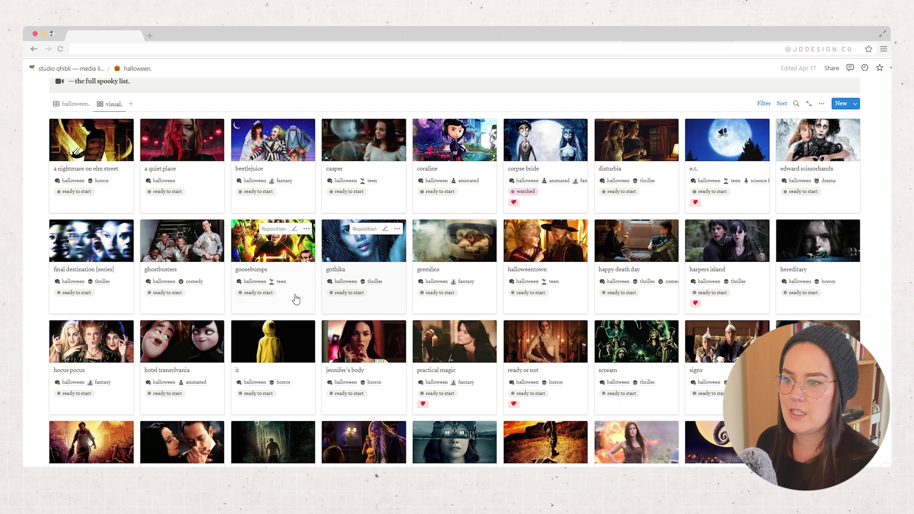
scroll(422, 343, down, 4)
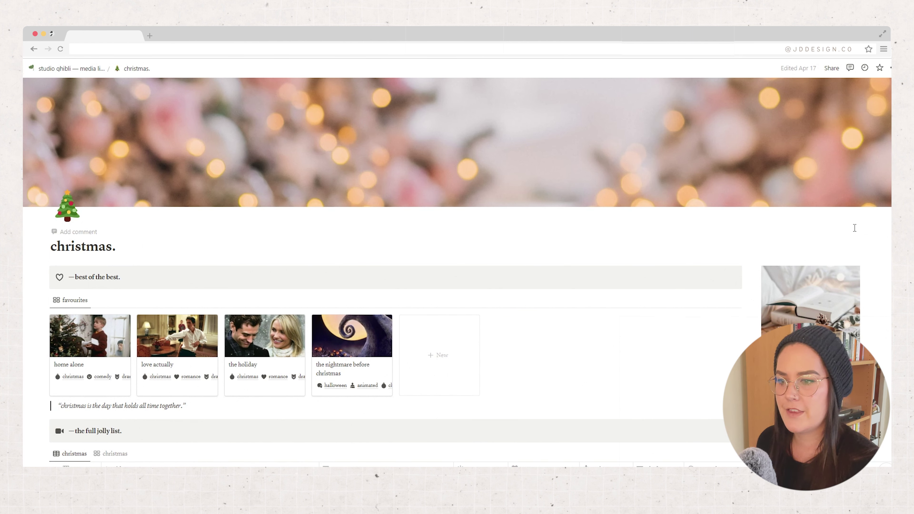
Step: Show the christmas page's full jolly list in its gallery view and browse the titles
scroll(854, 228, down, 3)
click(113, 360)
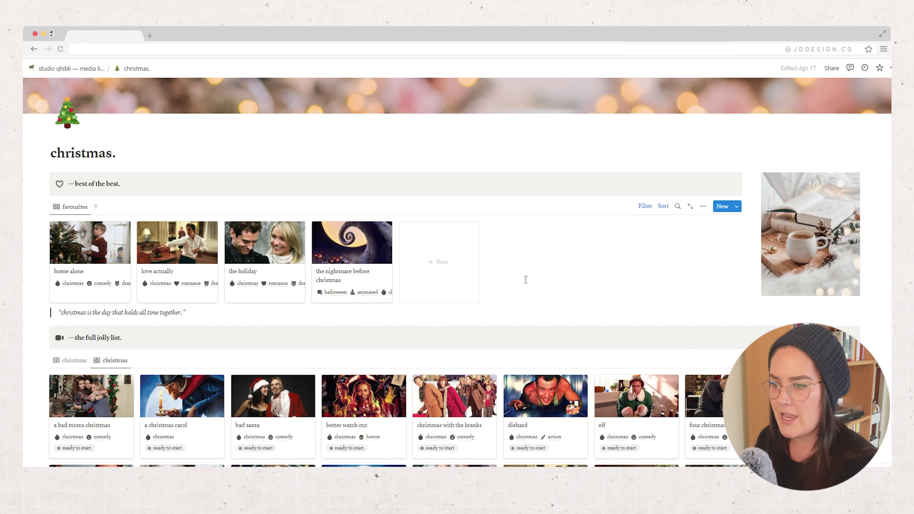
scroll(526, 280, down, 5)
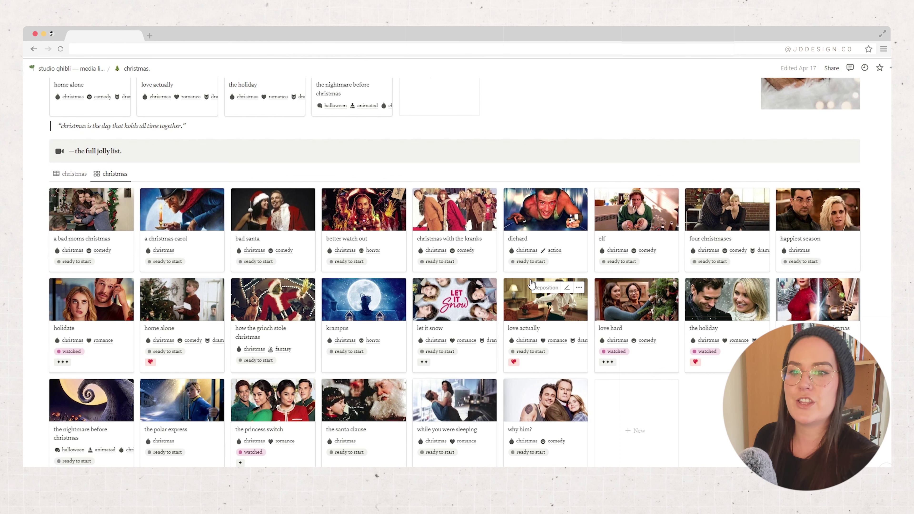
Step: Return to the main media library page and review its sections down to the films table
key(super+bracketleft)
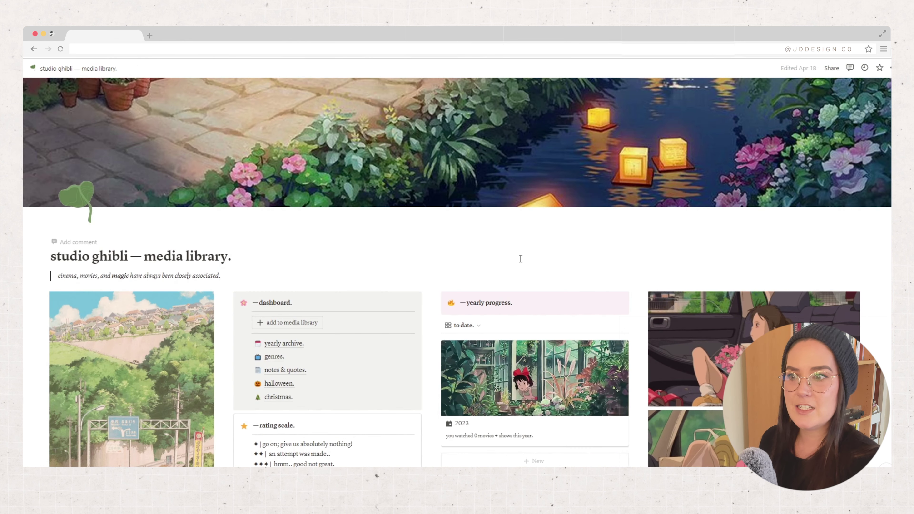
scroll(520, 257, up, 3)
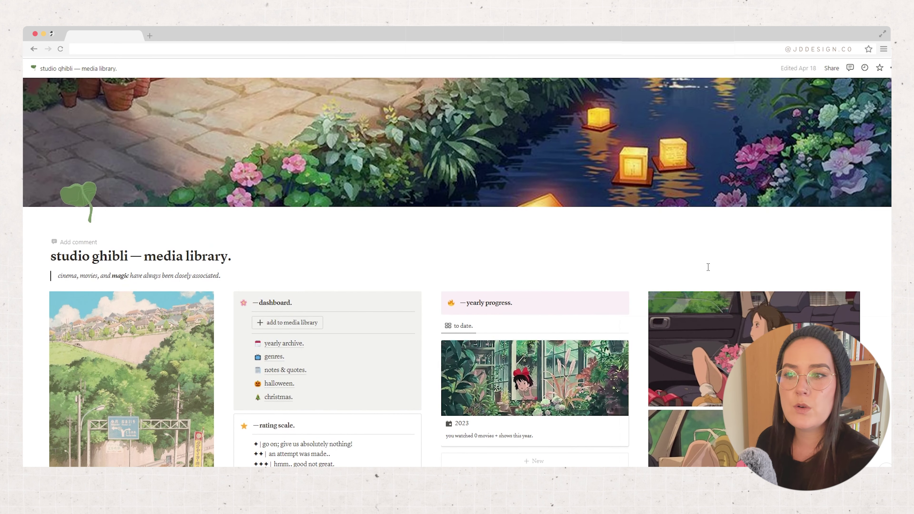
scroll(702, 256, down, 6)
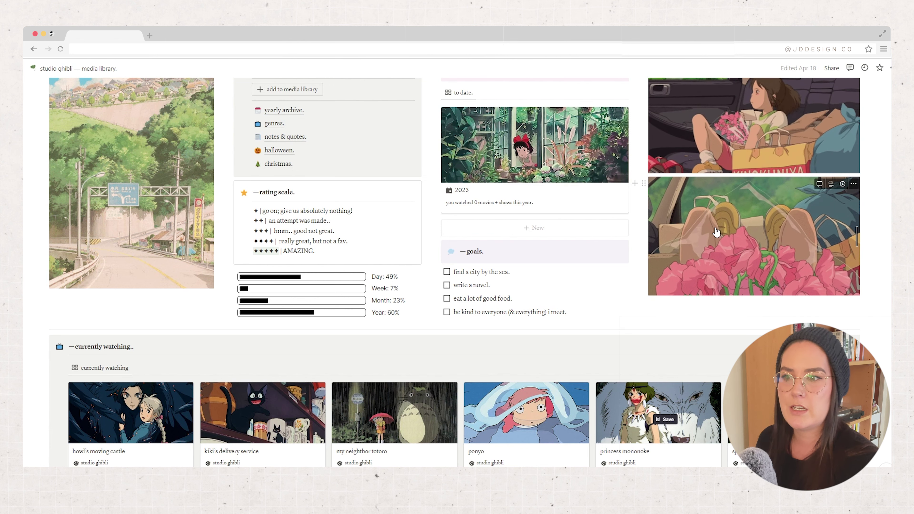
scroll(647, 237, down, 8)
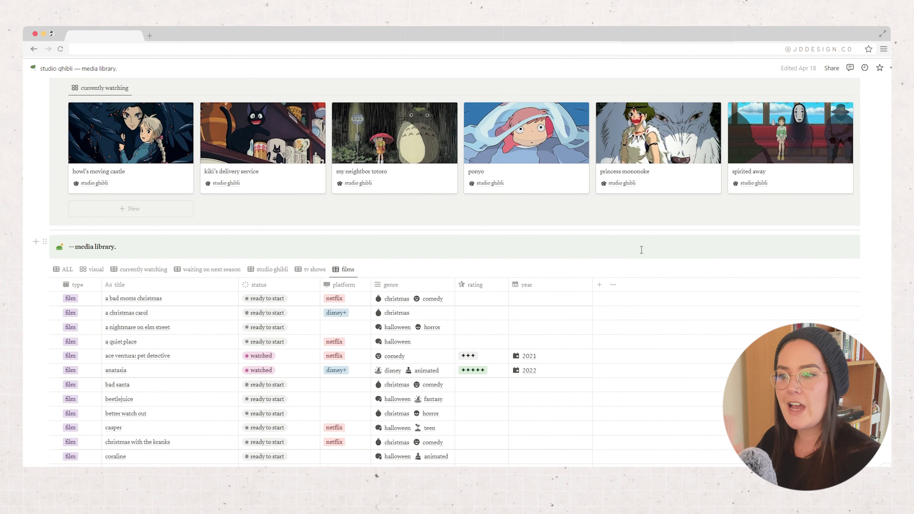
scroll(644, 247, down, 5)
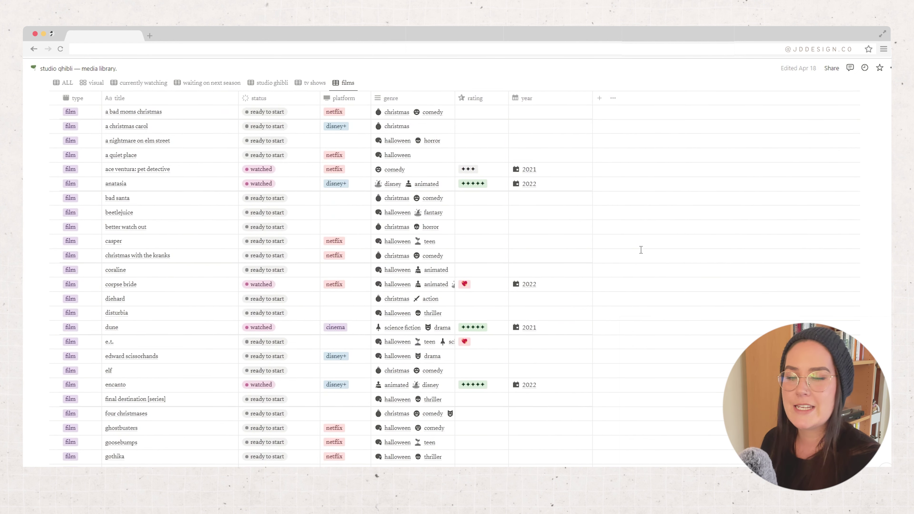
Step: Review the Studio Ghibli page's currently watching gallery, films table and closing template notes
scroll(641, 249, up, 5)
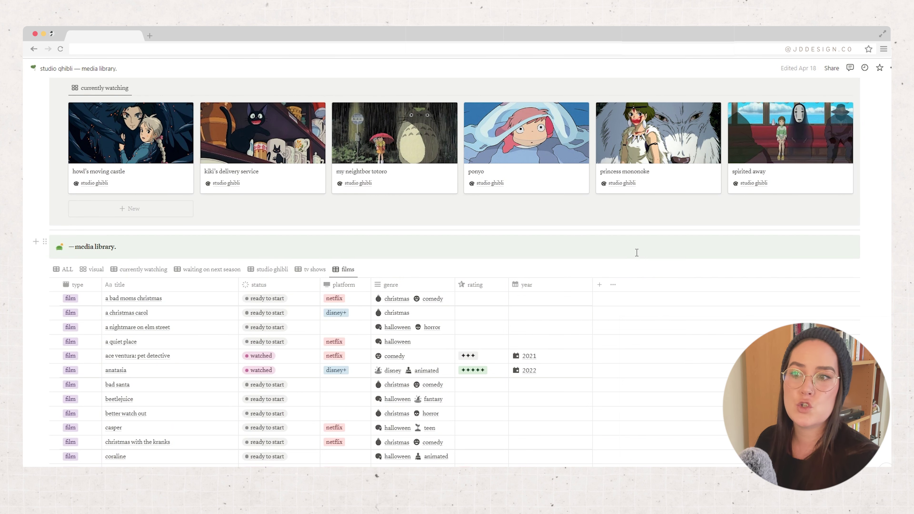
scroll(637, 252, down, 10)
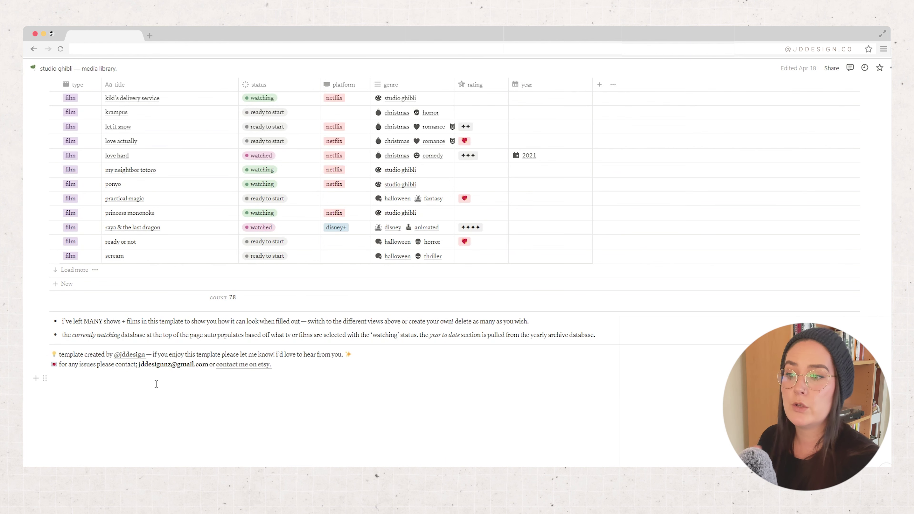
scroll(428, 368, up, 10)
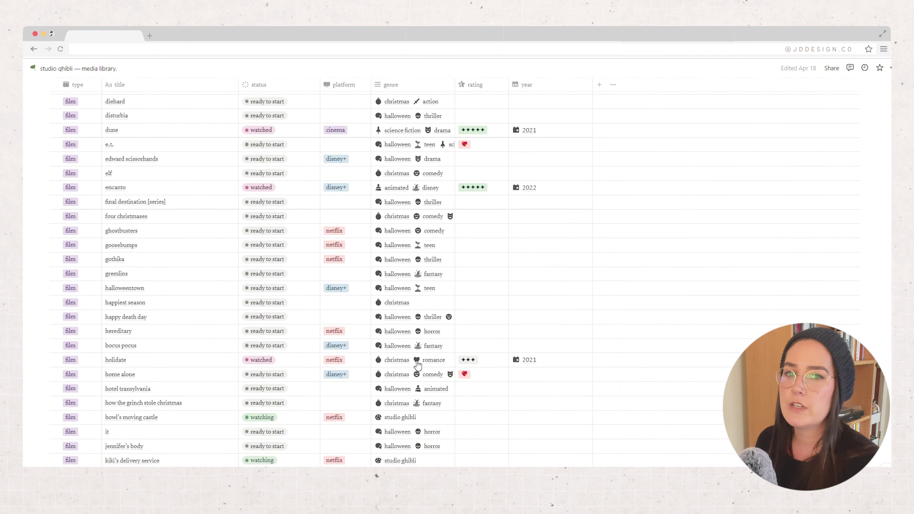
scroll(418, 365, up, 10)
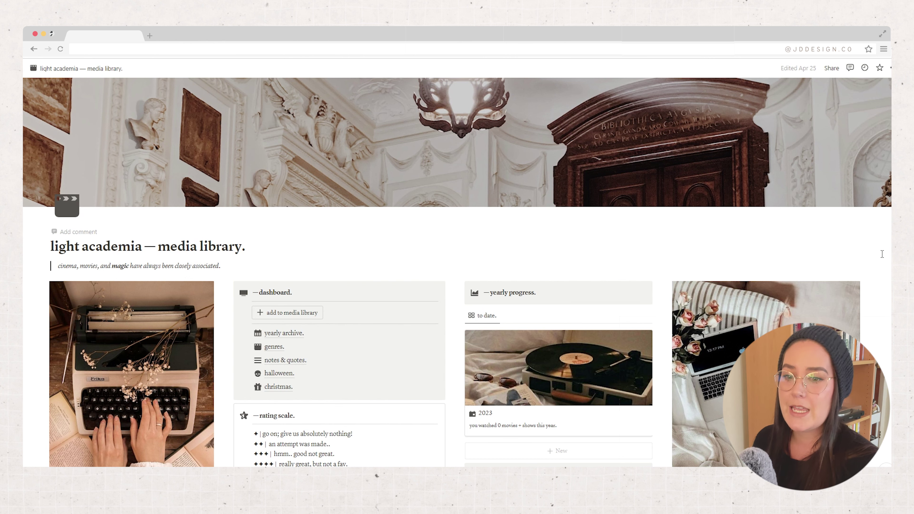
Step: Look over the light academia media library page from its dashboard, rating scale and goals to the currently watching gallery
scroll(881, 254, down, 4)
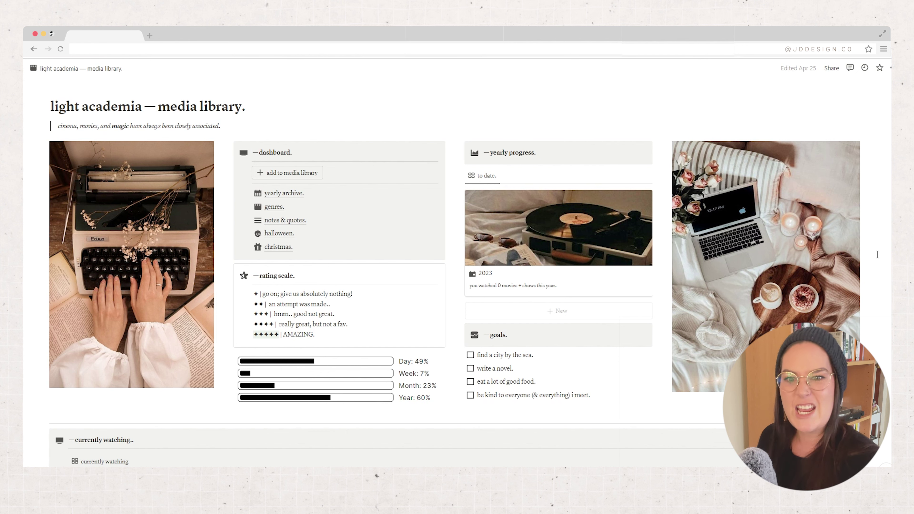
scroll(877, 254, down, 5)
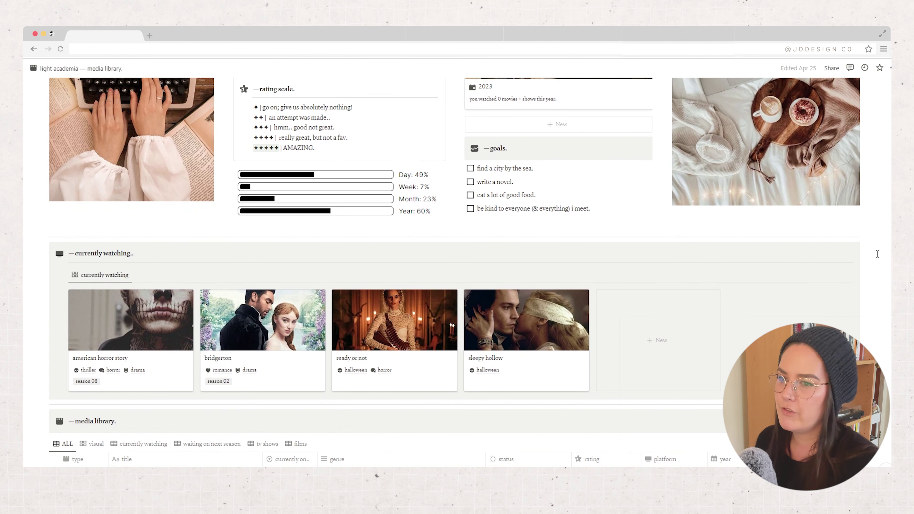